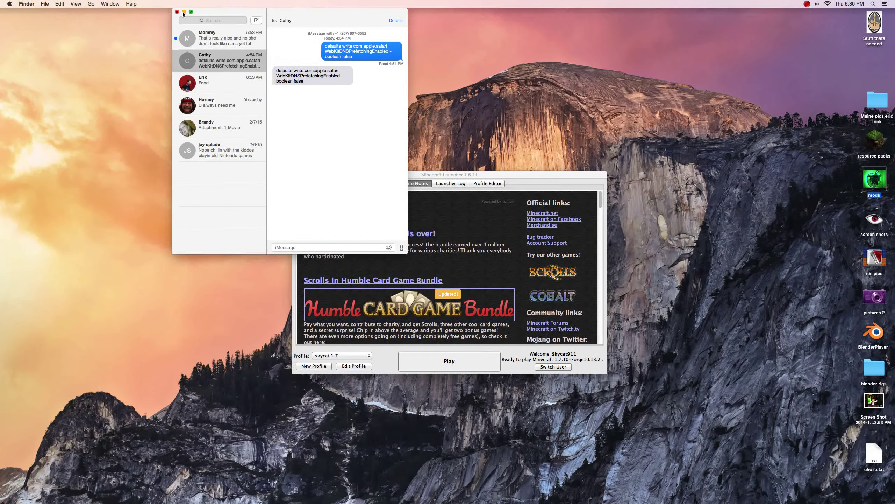
Step: Close the Messages window and minimize the Minecraft Launcher window
left_click(177, 13)
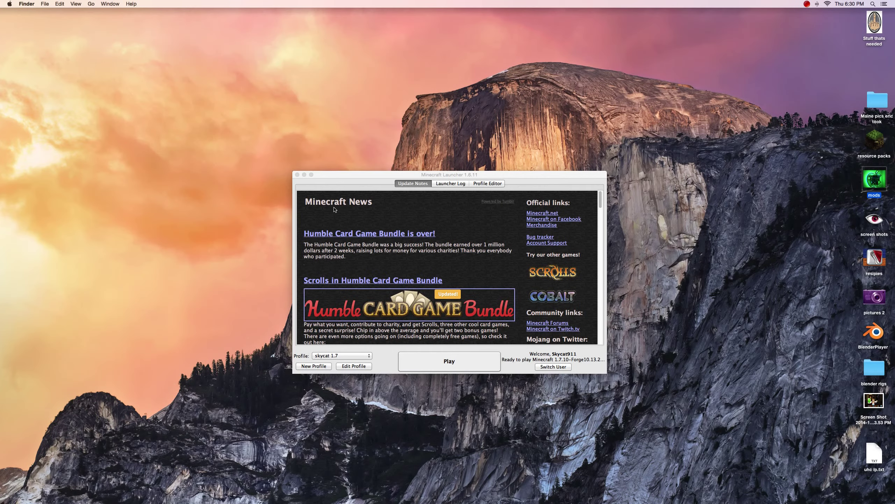
left_click(303, 174)
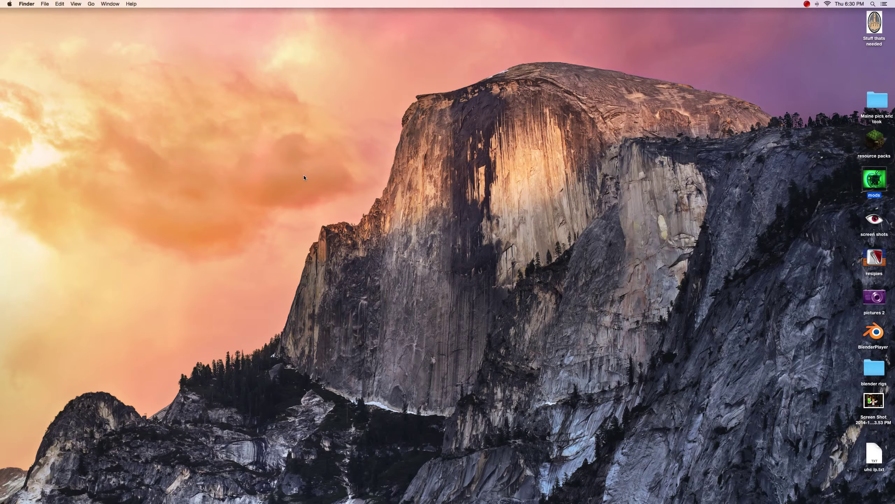
mouse_move(16, 303)
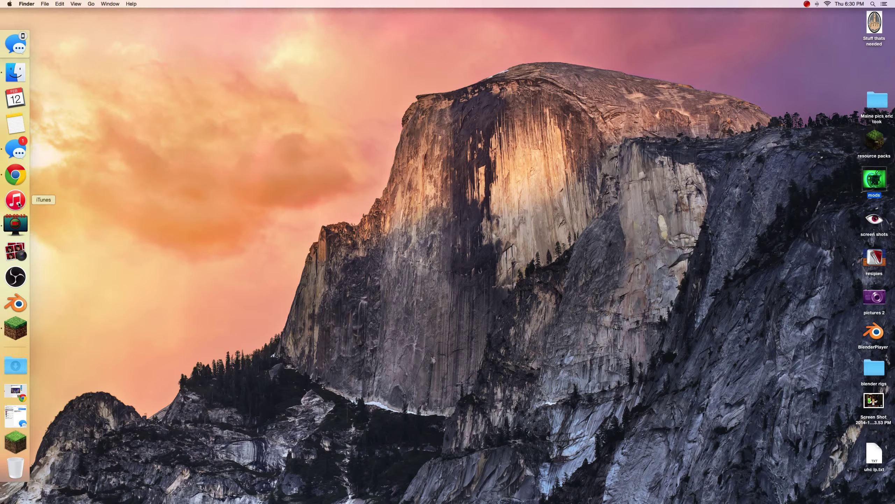
Step: Move Blender's Dock icon out and back in so it sits just before OBS
left_click(16, 303)
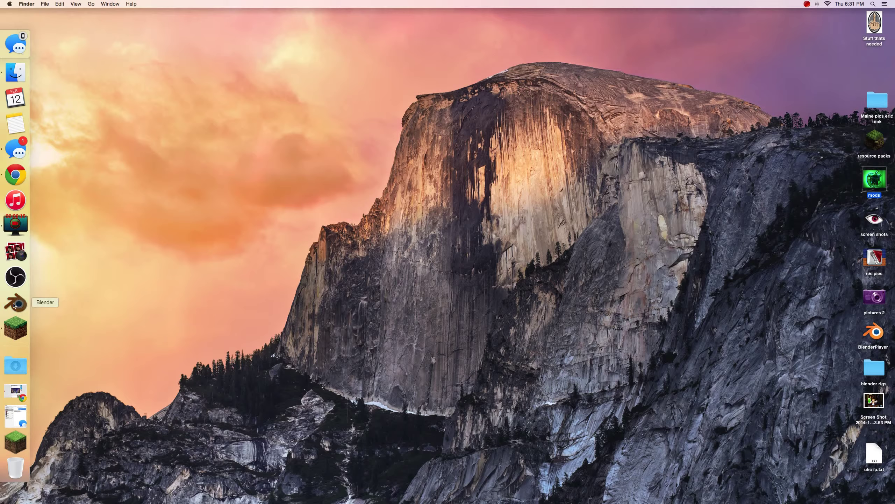
left_click_drag(28, 306, 280, 178)
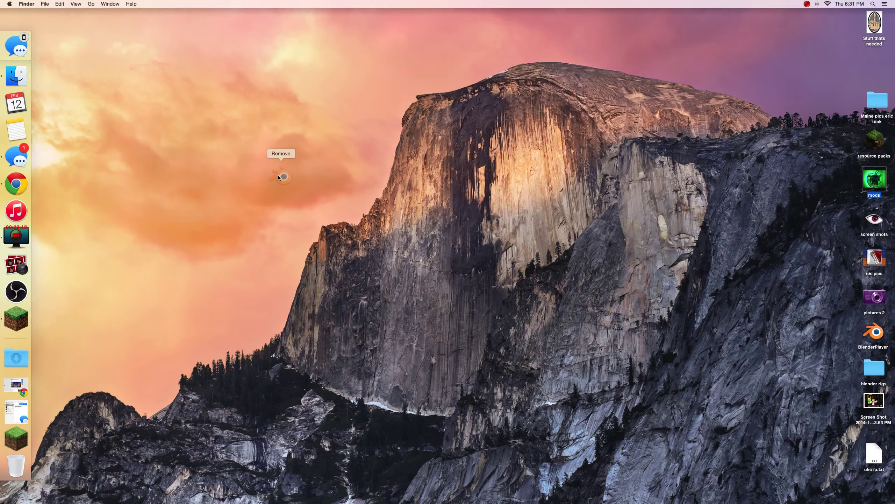
left_click_drag(279, 178, 16, 265)
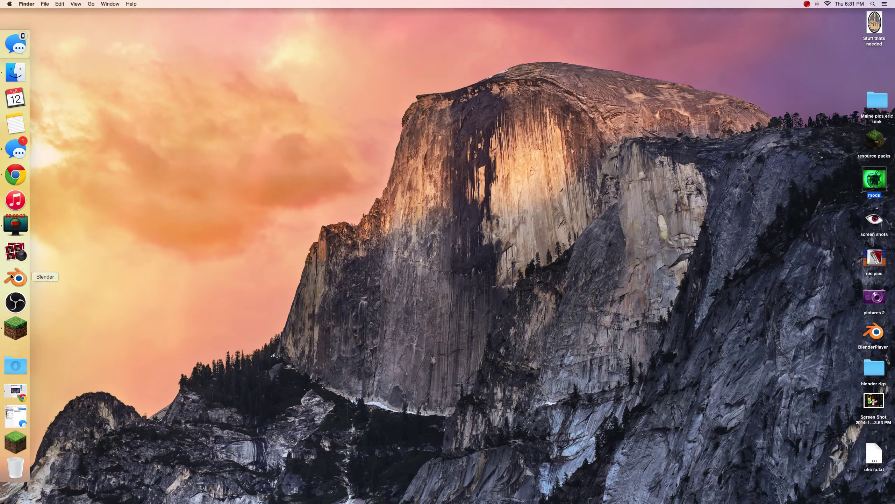
Step: Search Spotlight for 'appli' and open Applications on Macintosh HD
left_click(873, 5)
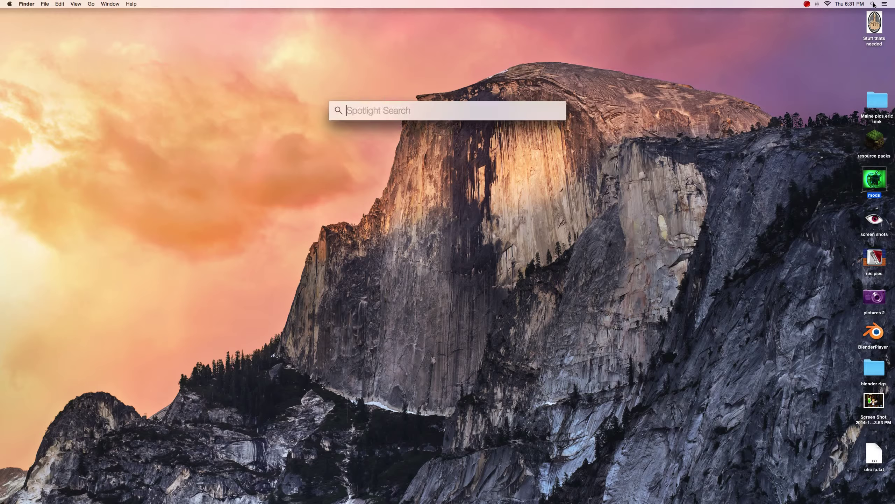
type("applic")
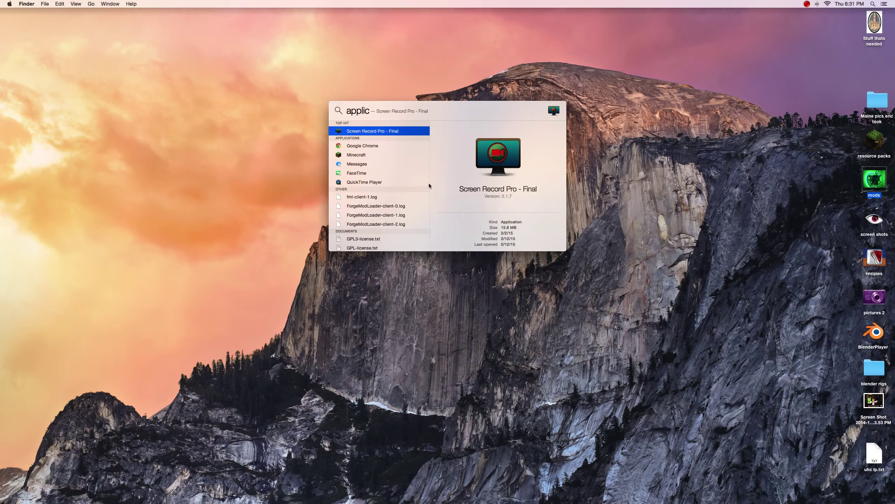
key("BackSpace")
scroll(372, 226, "down", 5)
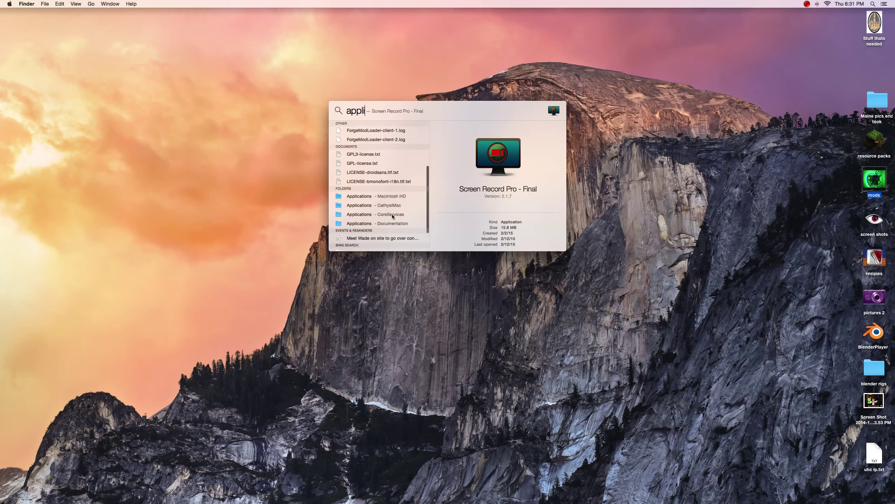
left_click(361, 197)
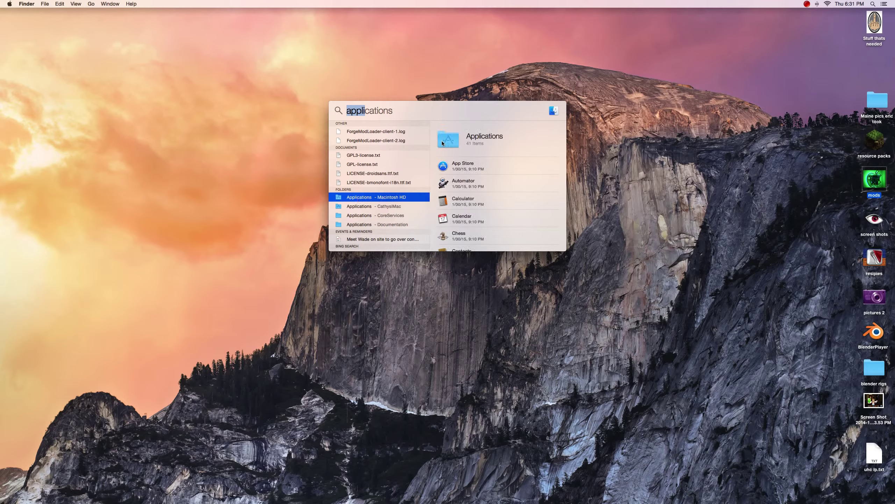
double_click(337, 203)
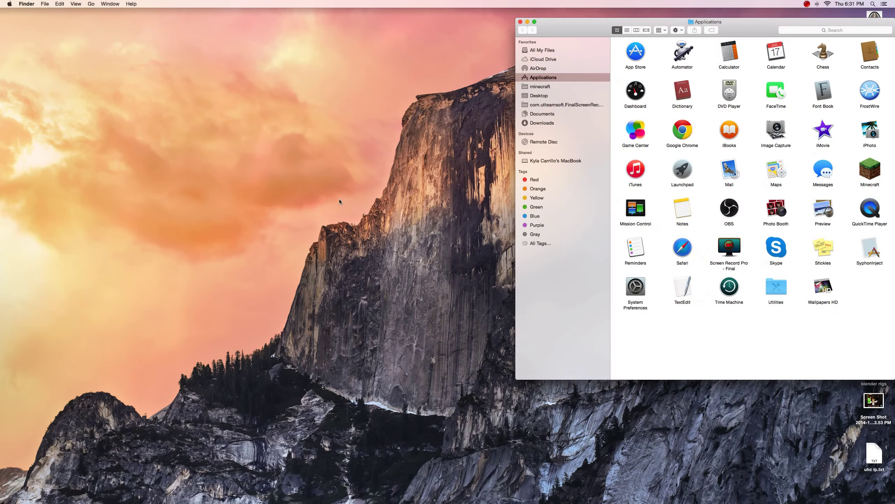
left_click_drag(613, 21, 312, 34)
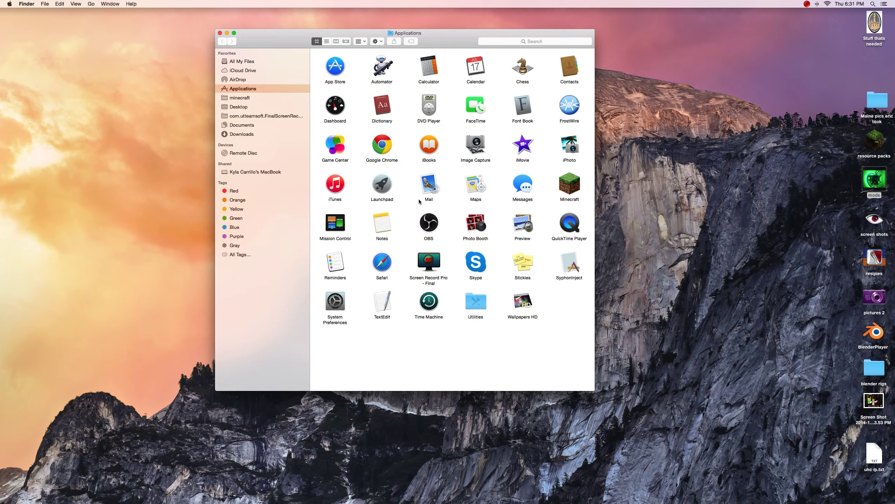
scroll(420, 201, "up", 2)
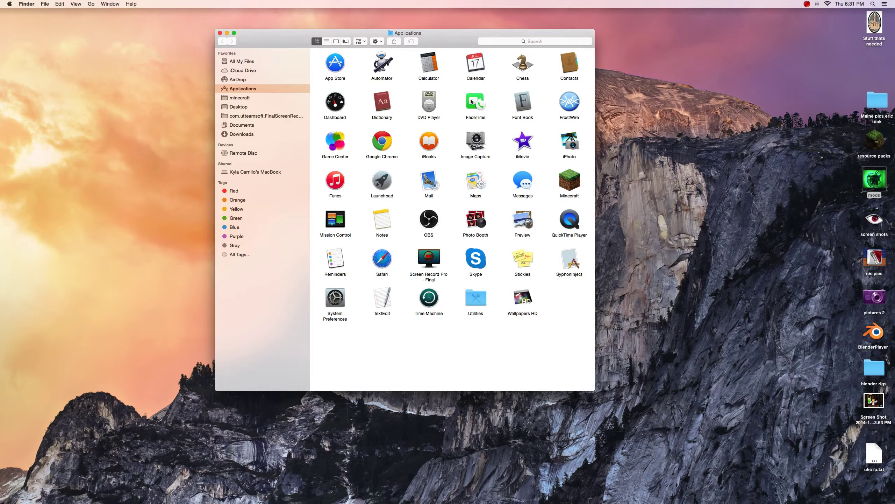
right_click(384, 104)
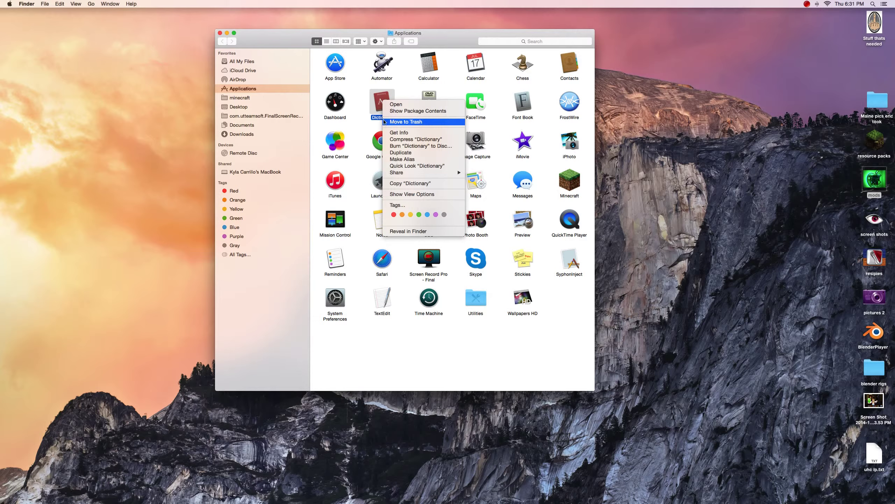
left_click(366, 131)
left_click(769, 229)
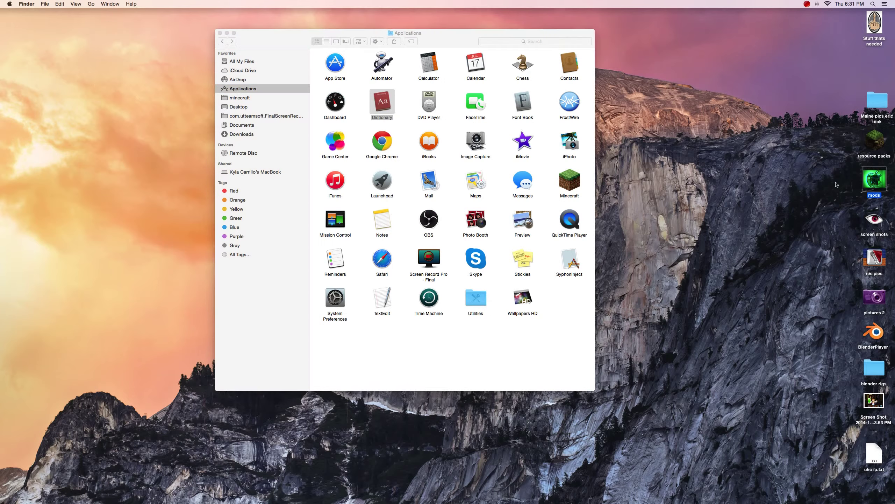
Step: View and close the resource packs and mods folders, then close the Applications window
right_click(874, 141)
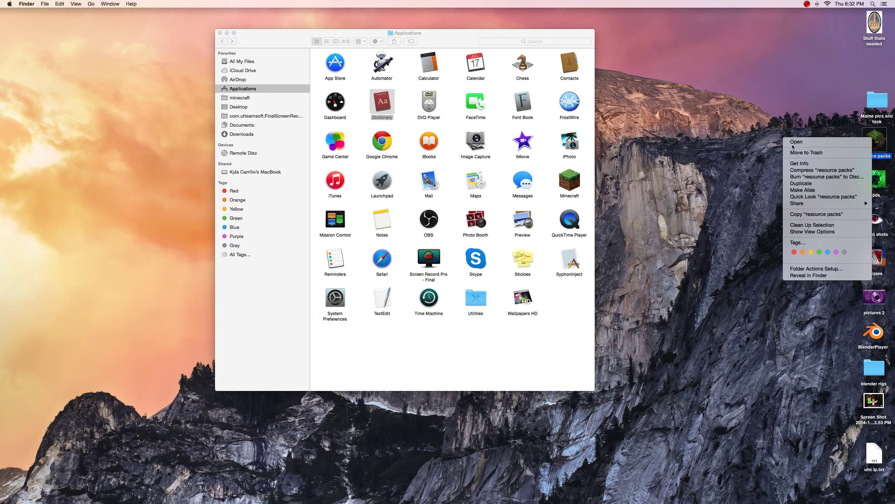
double_click(874, 144)
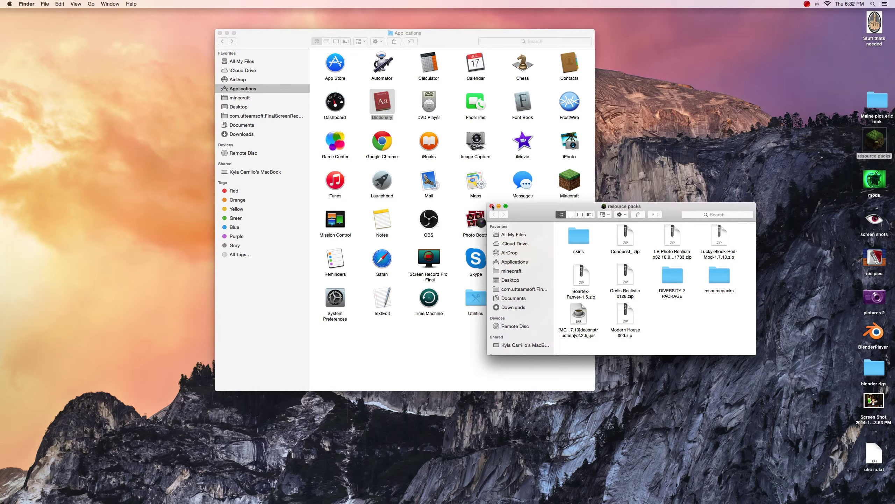
left_click(497, 206)
double_click(875, 181)
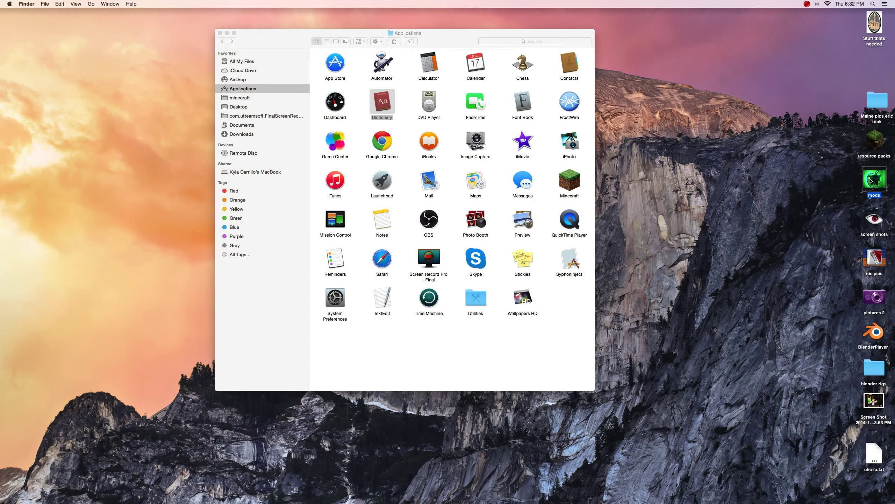
scroll(284, 357, "up", 3)
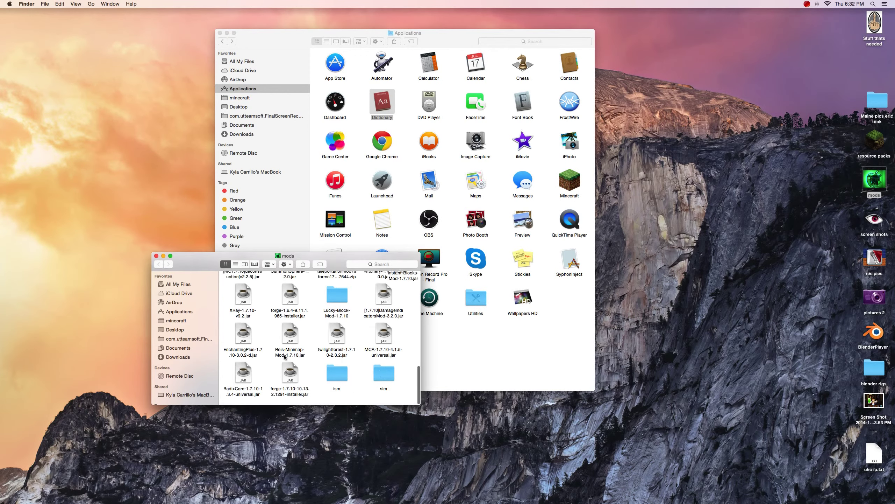
left_click(158, 257)
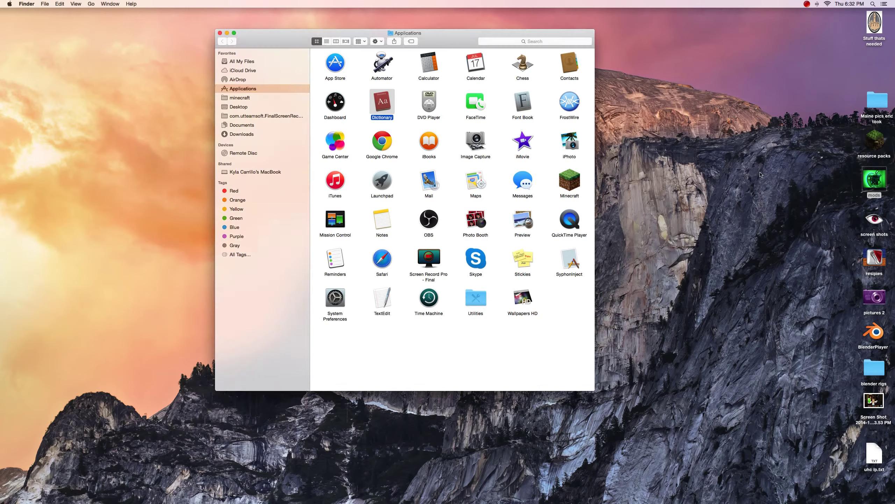
left_click(221, 33)
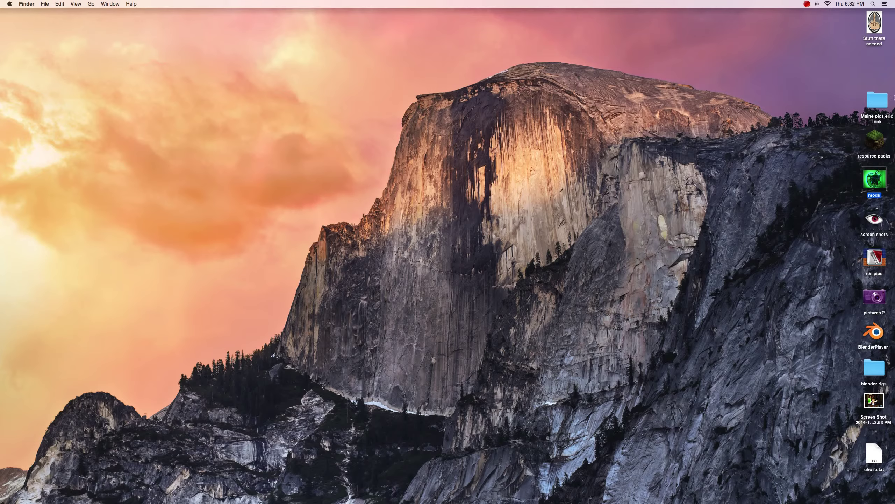
Step: Move the Maine pics eric took folder from the right column to mid-desktop
left_click(875, 102)
double_click(873, 104)
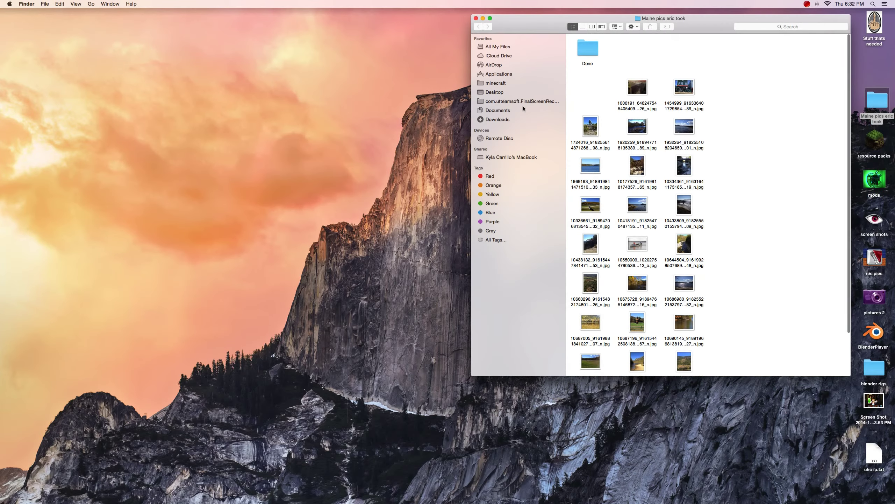
left_click(477, 16)
left_click_drag(877, 100, 430, 191)
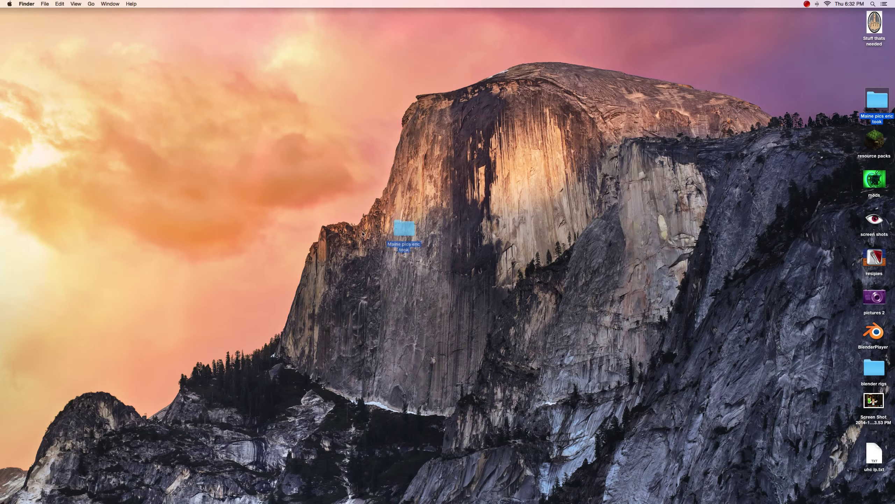
Step: Create a new untitled folder on the desktop, then delete it
right_click(554, 216)
left_click(567, 219)
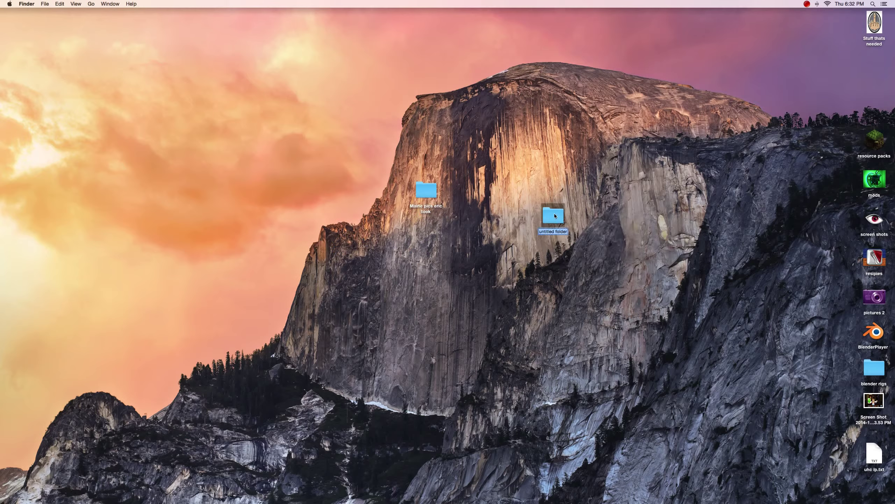
left_click(556, 215)
key("super+BackSpace")
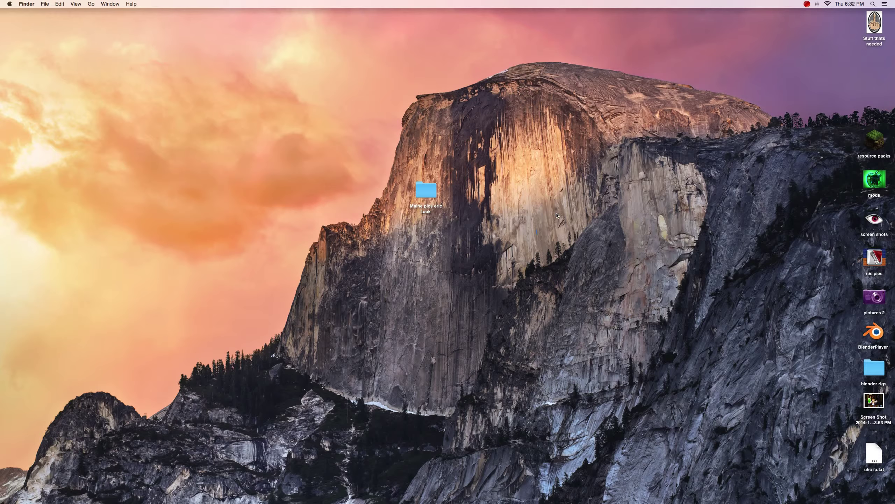
Step: Show Get Info for Maine pics eric took and move it toward the screen centre
right_click(422, 189)
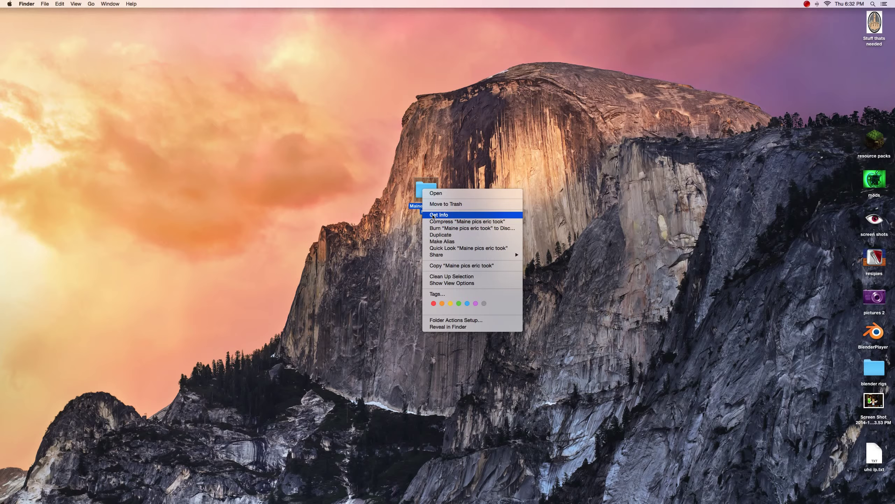
left_click(438, 215)
left_click_drag(57, 16, 361, 111)
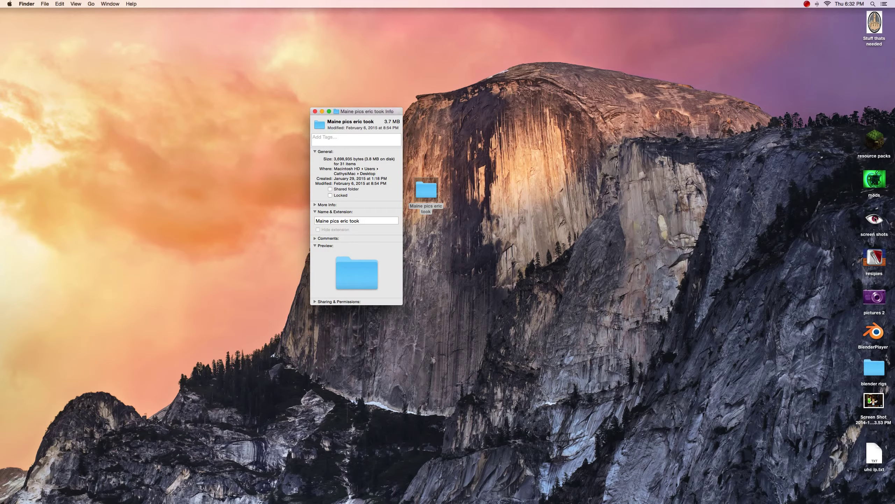
Step: Open the pictures 2 desktop folder and its Icons subfolder
left_click(870, 300)
double_click(869, 300)
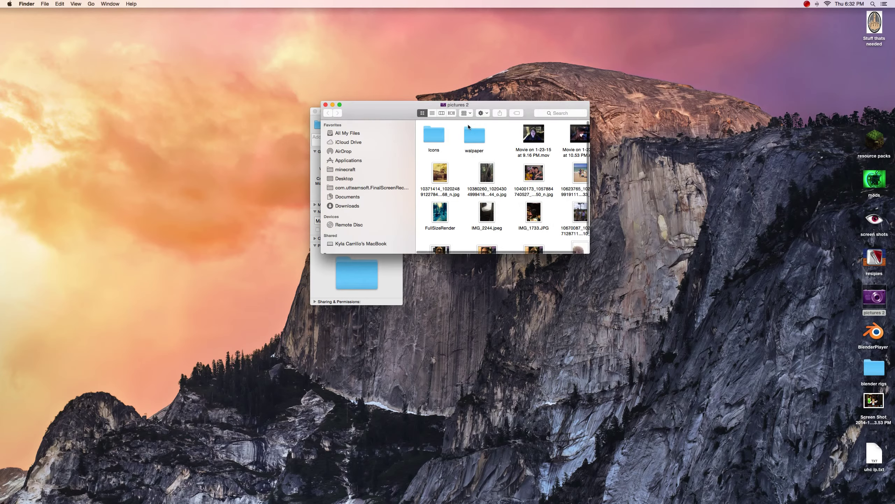
double_click(426, 154)
Step: Copy the whole 11-eye-icon.png image in Preview, then close it
left_click_drag(391, 106, 558, 55)
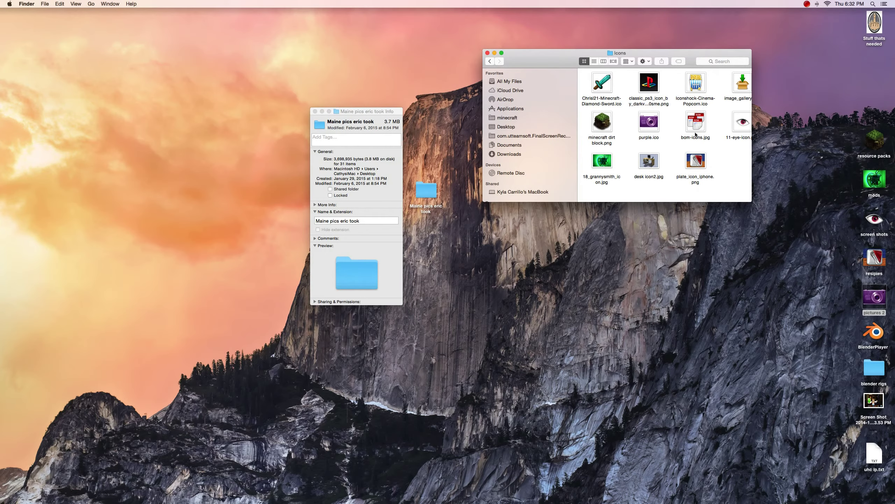
double_click(742, 123)
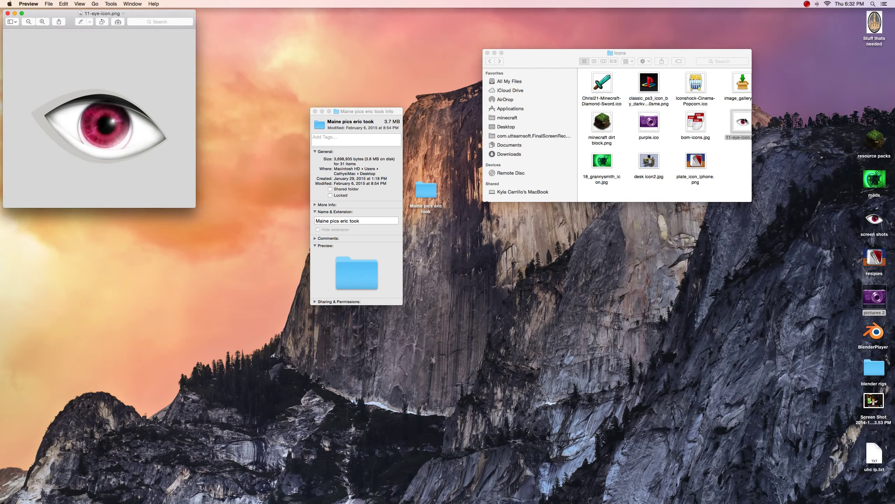
left_click_drag(133, 14, 288, 12)
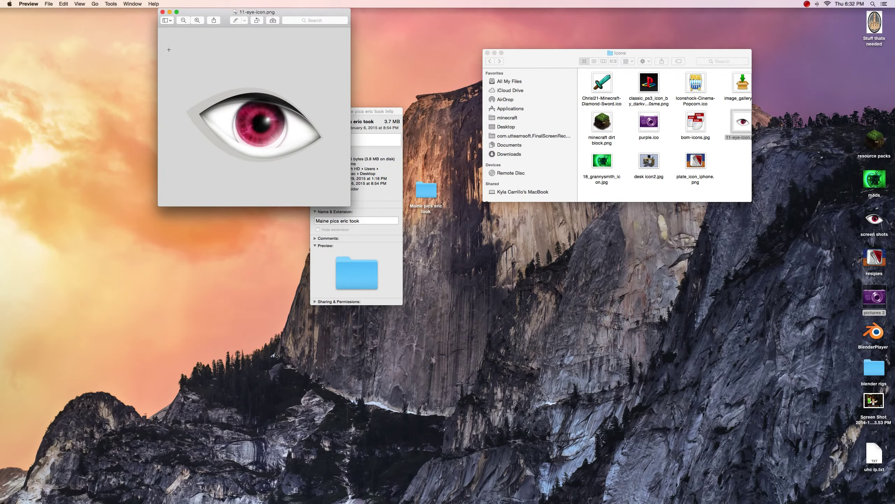
left_click_drag(169, 50, 352, 203)
key("super+w")
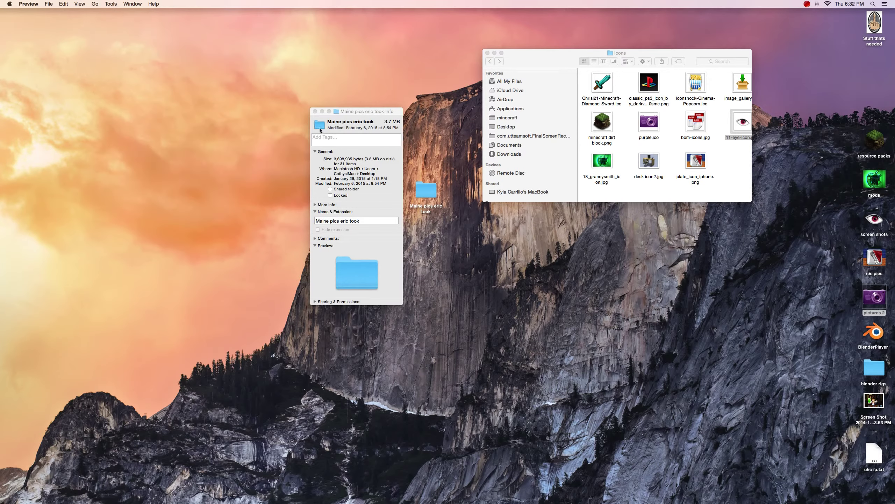
Step: Paste the eye image over the Maine pics eric took folder icon in Get Info
left_click(319, 128)
left_click(321, 126)
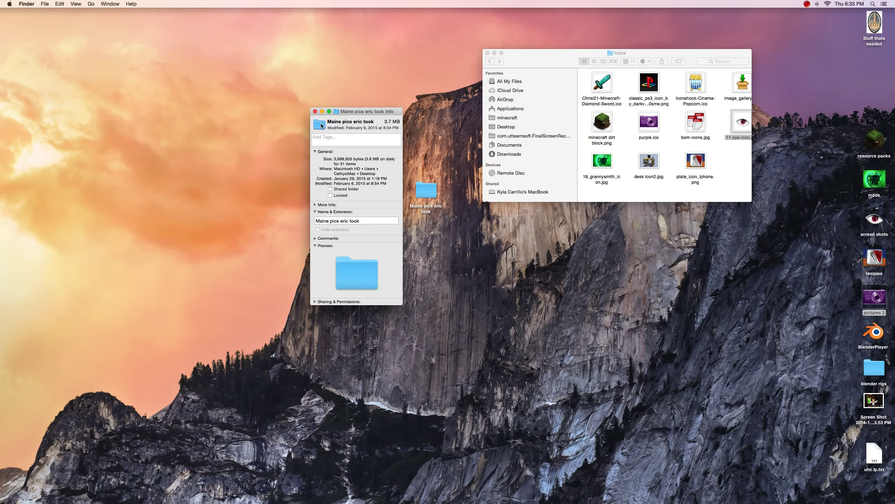
key("super+v")
Step: Close Get Info, put the eye-icon folder atop the right column, and close Icons
left_click(315, 112)
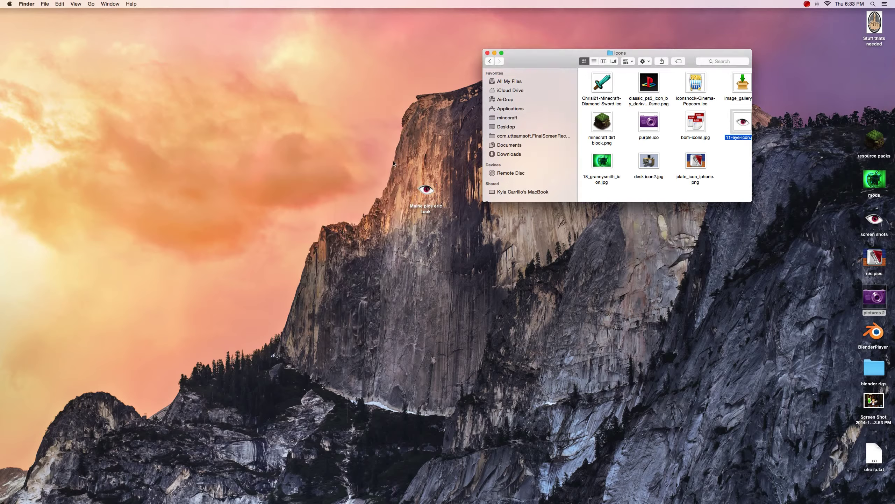
left_click_drag(426, 191, 276, 160)
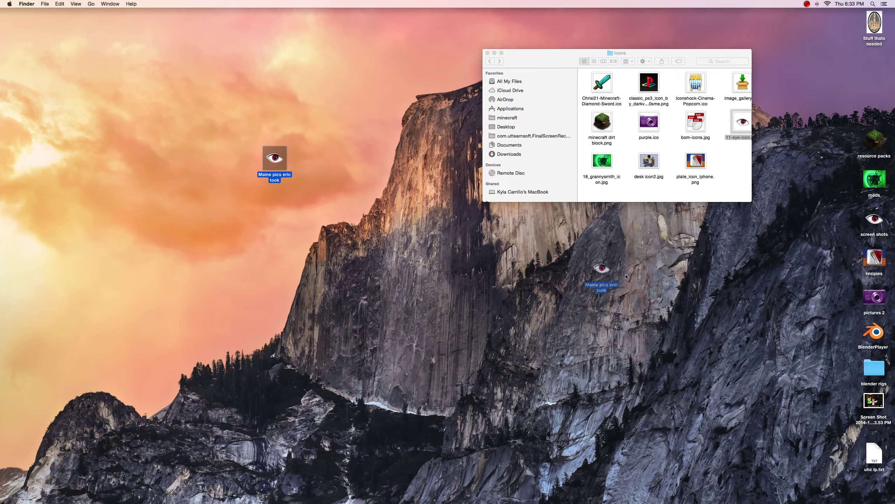
mouse_move(268, 162)
left_mouse_down()
mouse_move(629, 269)
mouse_move(885, 115)
left_mouse_up()
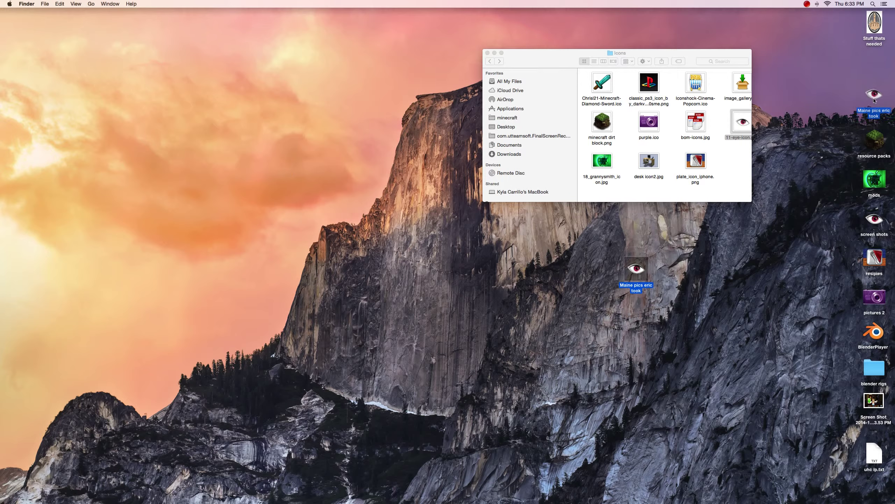
left_click(740, 439)
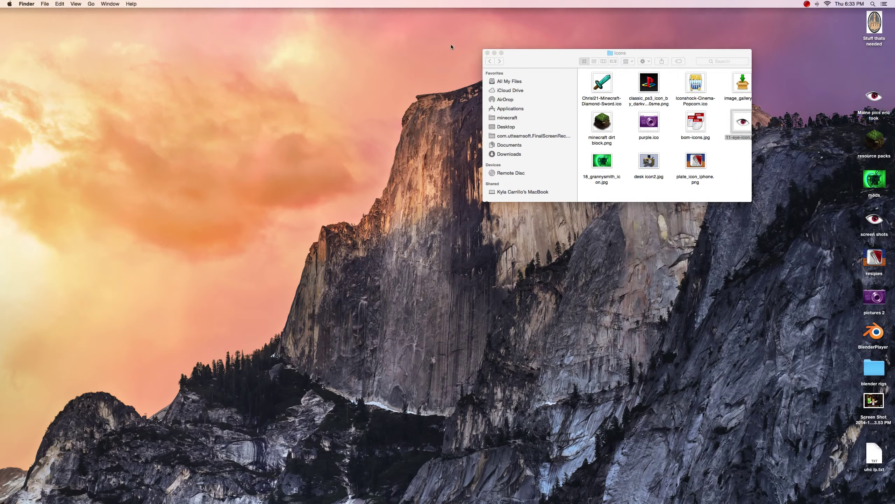
left_click(488, 53)
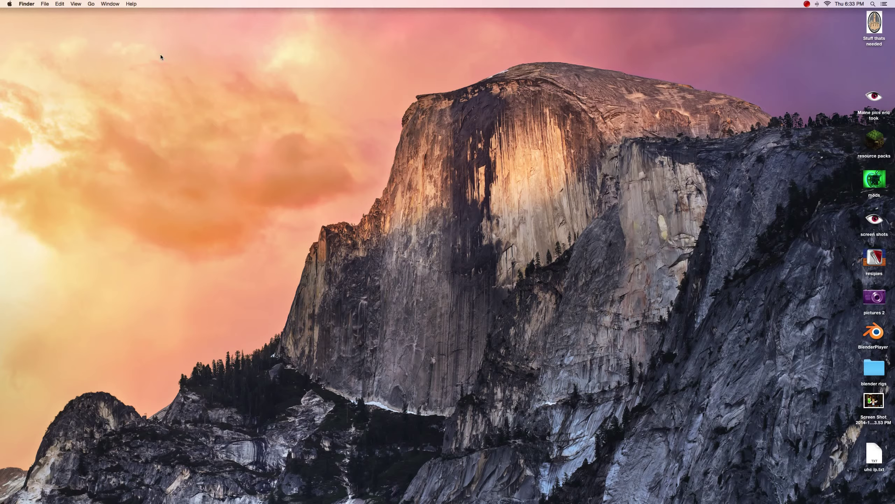
Step: Reach Library > Application Support through the Help menu search and enlarge its window
left_click(131, 5)
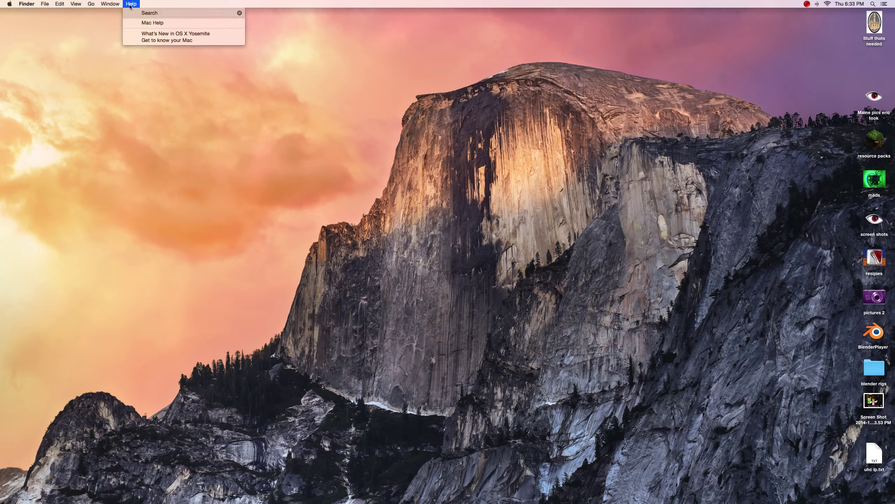
type("lib")
left_click(180, 23)
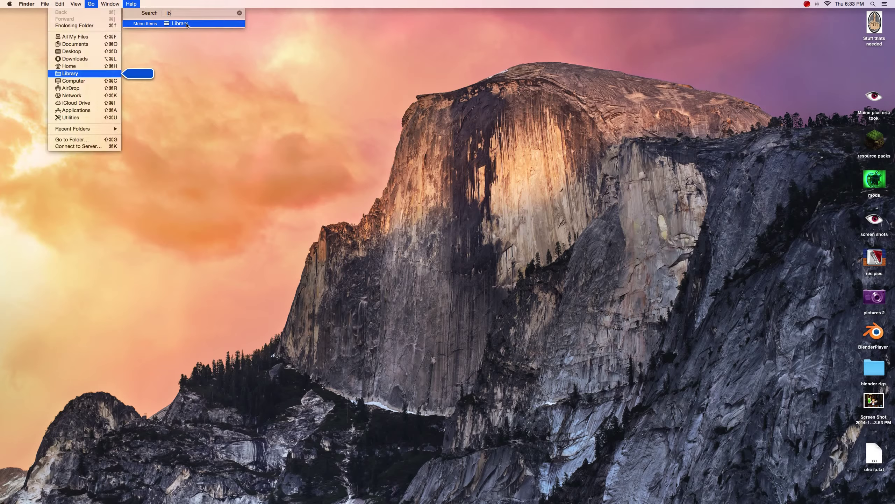
double_click(479, 131)
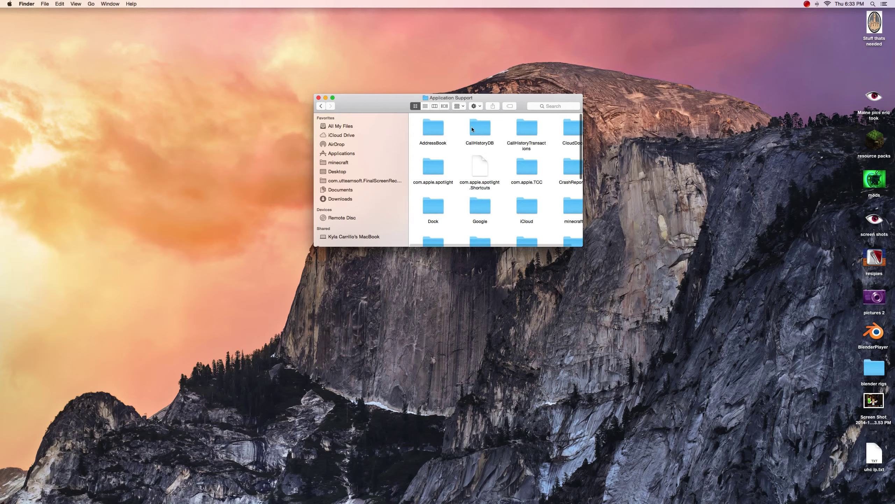
left_click_drag(448, 98, 316, 38)
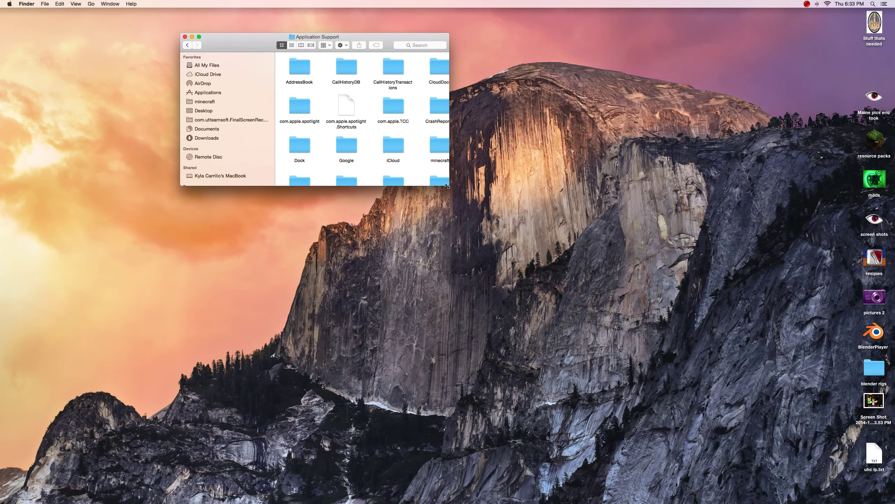
left_click_drag(448, 185, 673, 408)
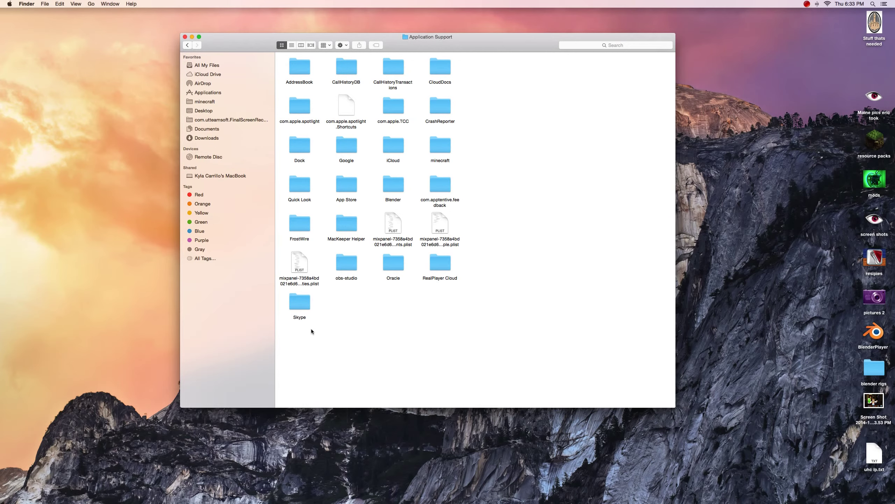
Step: Move the FrostWire and MacKeeper Helper support folders to the Trash
left_click(297, 227)
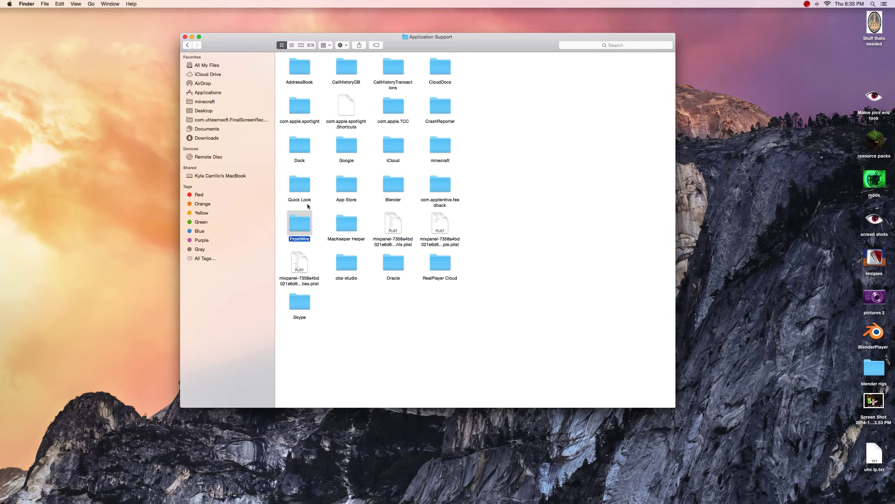
left_click(281, 210)
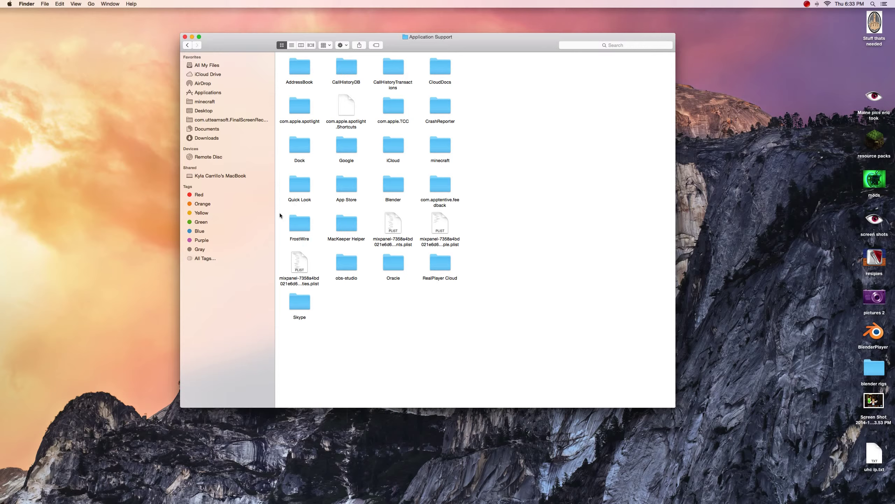
left_click(305, 227)
key("super+BackSpace")
left_click(345, 228)
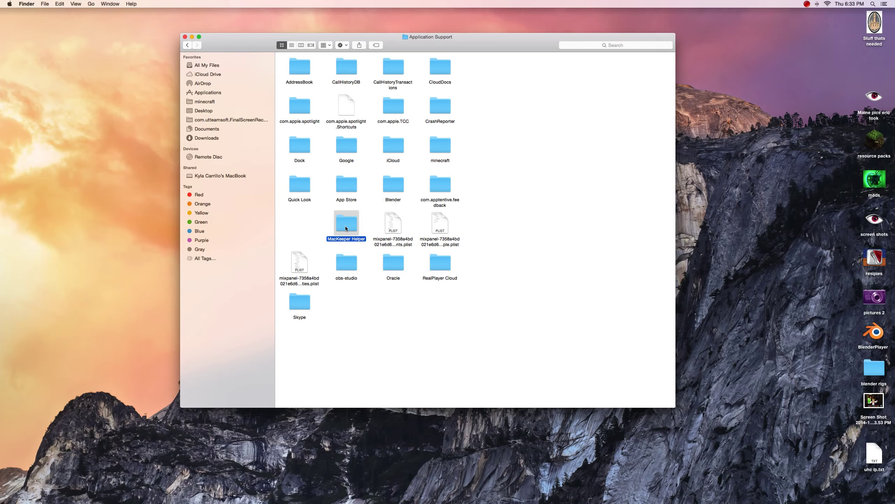
key("super+BackSpace")
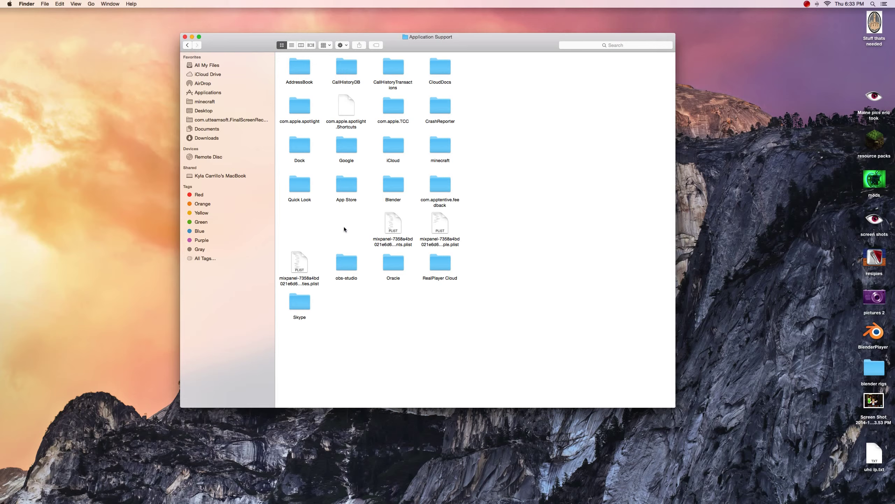
Step: Shift the plist, Skype and obs-studio items into the gaps, then close Application Support
left_click_drag(300, 265, 302, 223)
left_click_drag(302, 300, 304, 264)
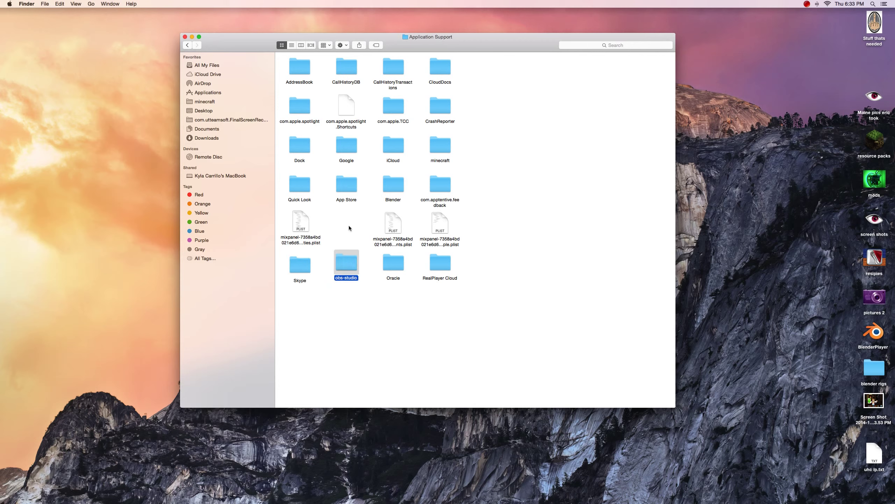
left_click_drag(349, 262, 347, 222)
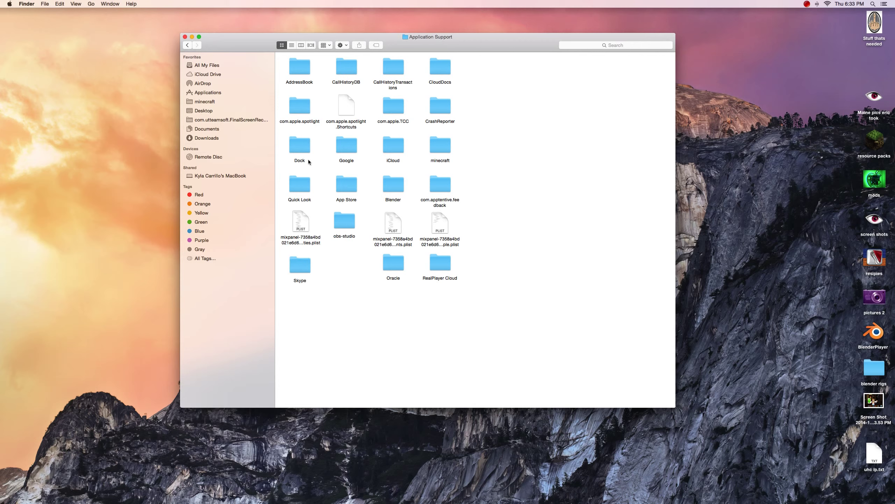
left_click(186, 37)
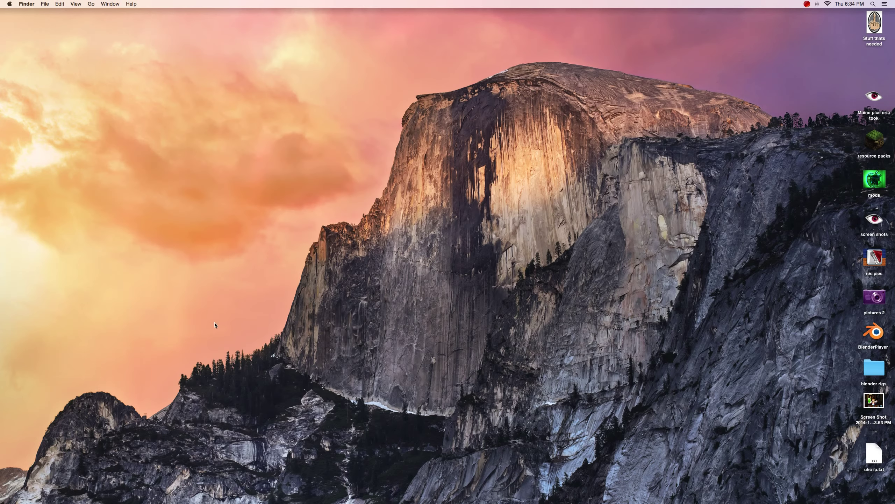
Step: Permanently delete FrostWire, MacKeeper Helper and the untitled folder from the Trash
mouse_move(2, 464)
left_click(17, 463)
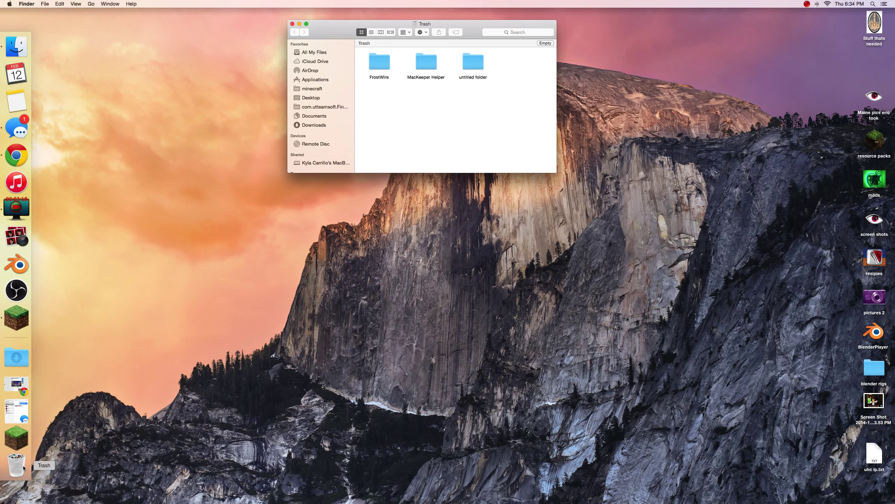
left_click(545, 43)
left_click(498, 164)
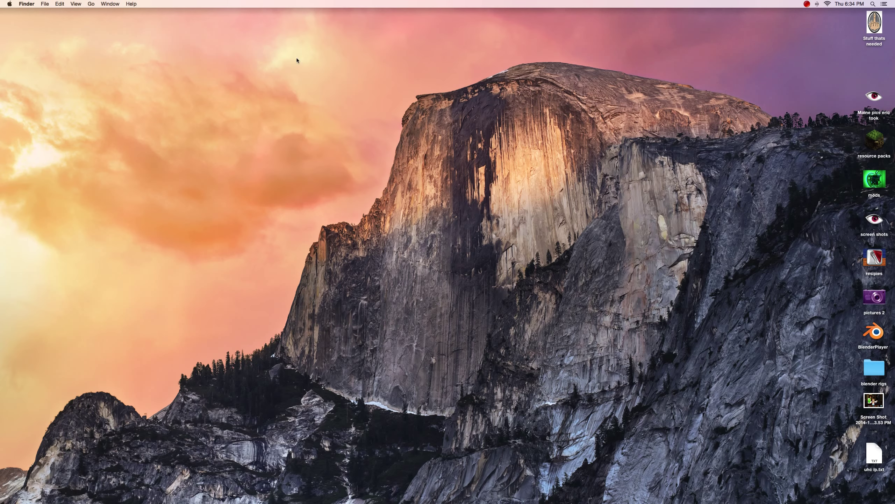